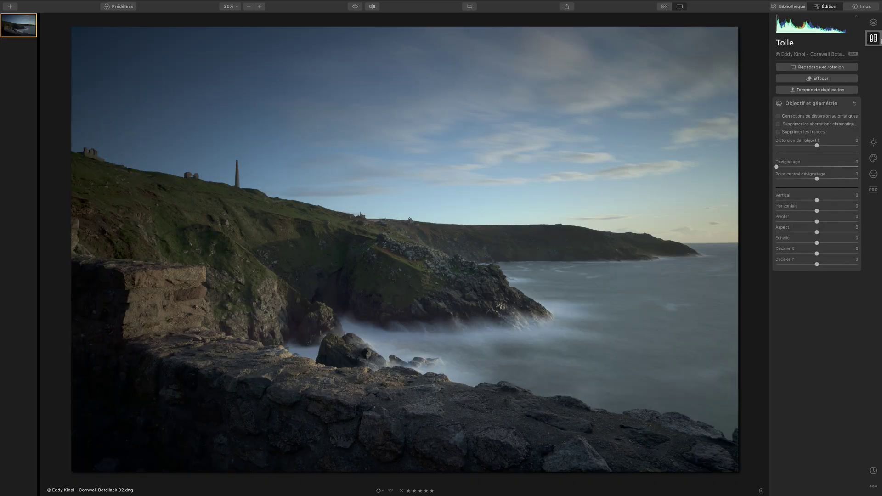
Step: Enable automatic distortion correction, chromatic aberration removal and fringe removal under Objectif et géométrie
left_click(794, 123)
left_click(787, 132)
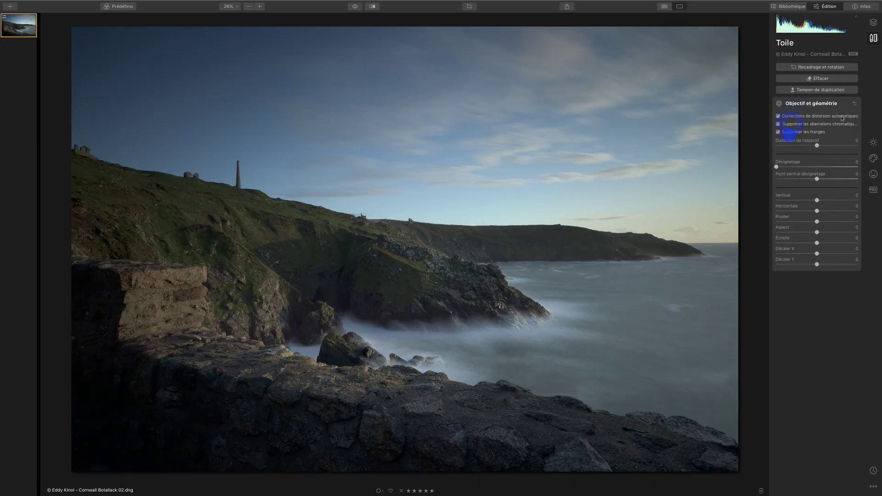
Step: In Lumière, set Hautes lum. to -49, Ombres 55, Blancs 24, Noirs -18, Contraste intelligent -43, Température 7710 and Teinte 8
left_click(874, 22)
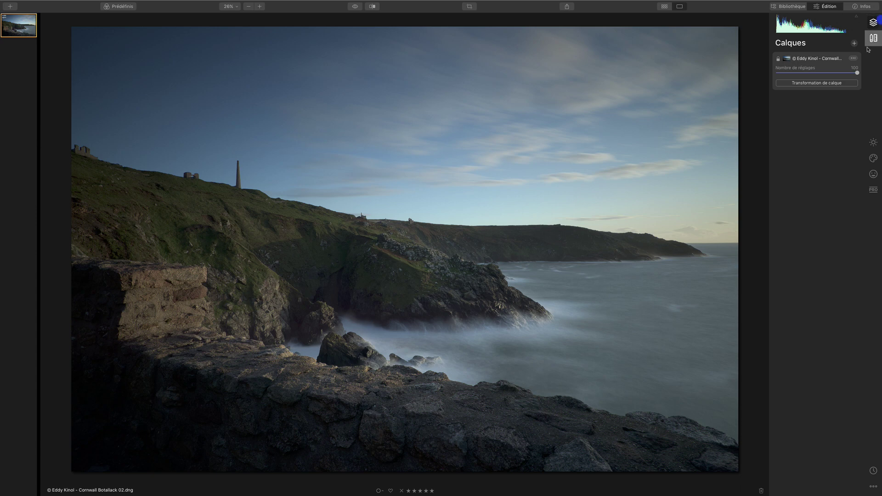
left_click(874, 142)
left_click(786, 68)
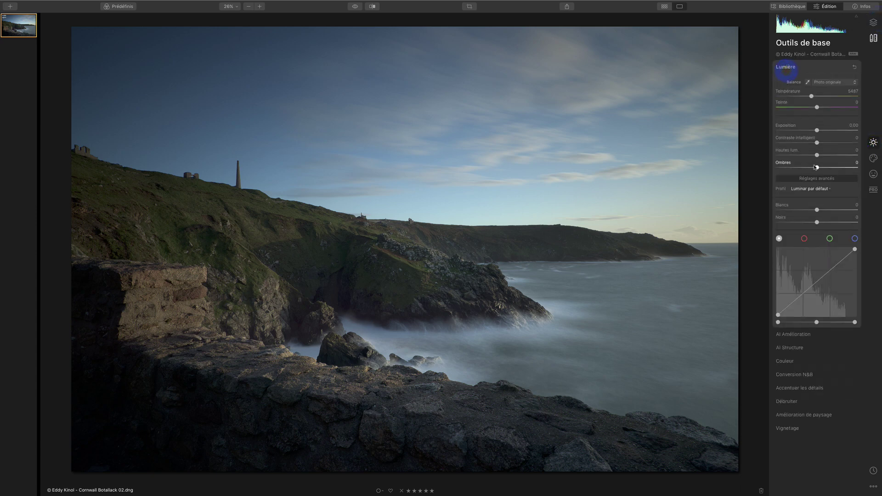
left_click_drag(817, 155, 839, 168)
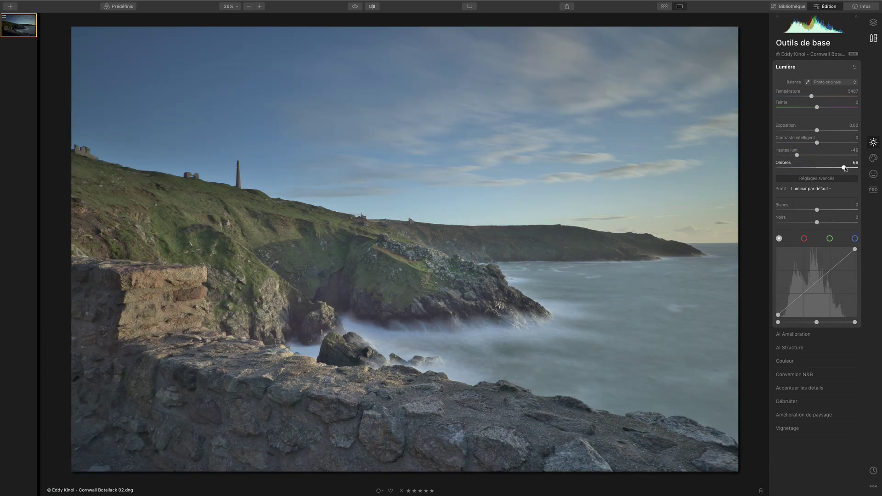
mouse_move(818, 210)
left_mouse_down()
mouse_move(827, 210)
mouse_move(810, 224)
left_mouse_up()
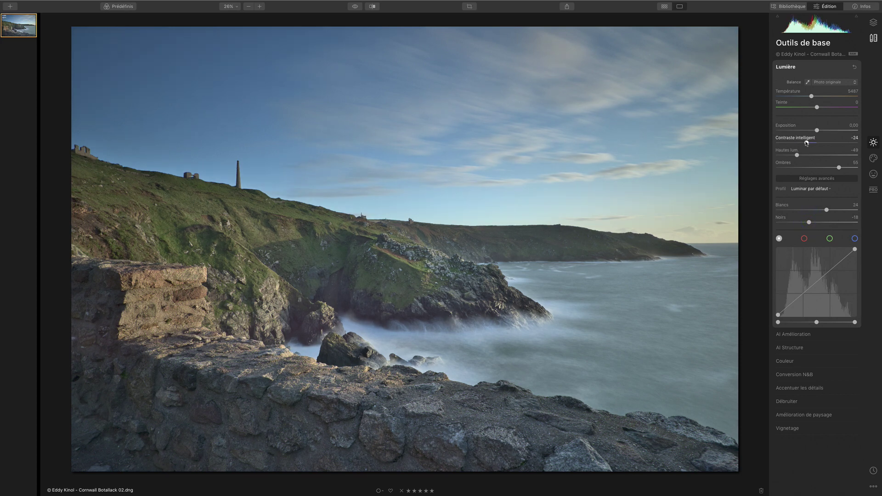
left_click_drag(817, 143, 800, 143)
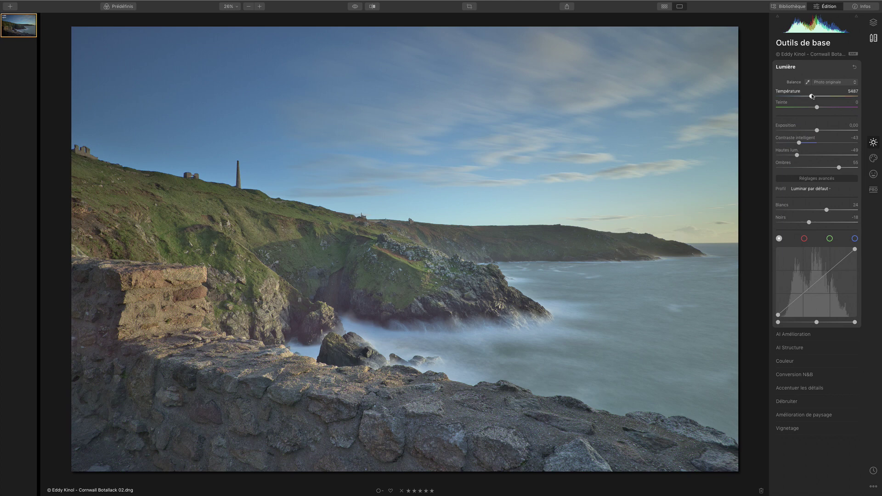
mouse_move(812, 97)
left_mouse_down()
mouse_move(823, 96)
mouse_move(816, 110)
left_mouse_up()
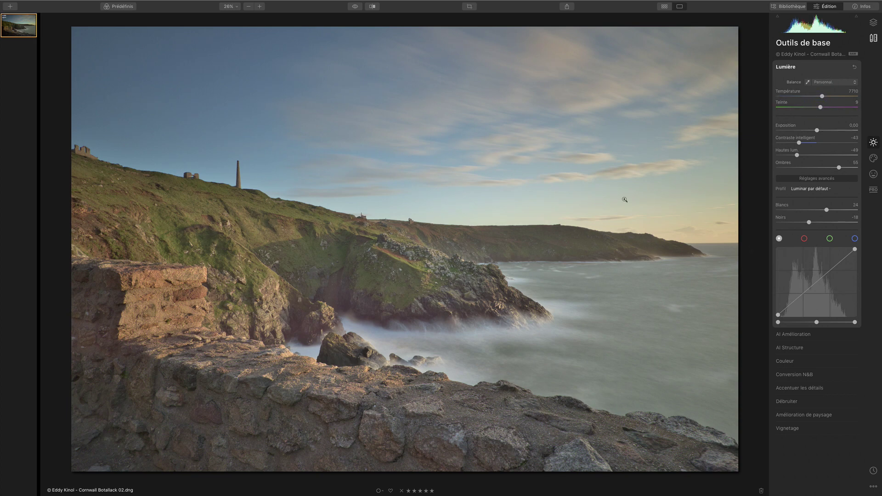
Step: In Couleur, set greens to Tonalité -85, Saturation 26, Luminance -21, and yellows to Tonalité -49, Saturation 37, Luminance 13
left_click(785, 362)
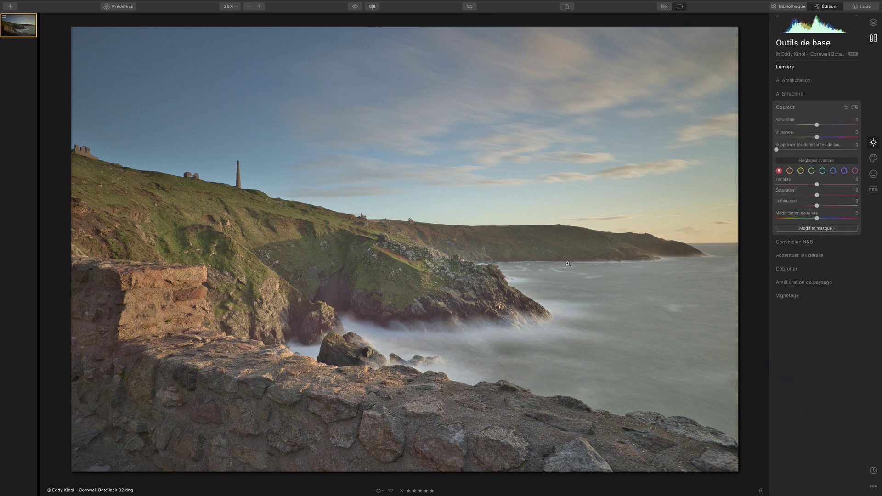
left_click(812, 170)
left_click_drag(818, 184, 782, 184)
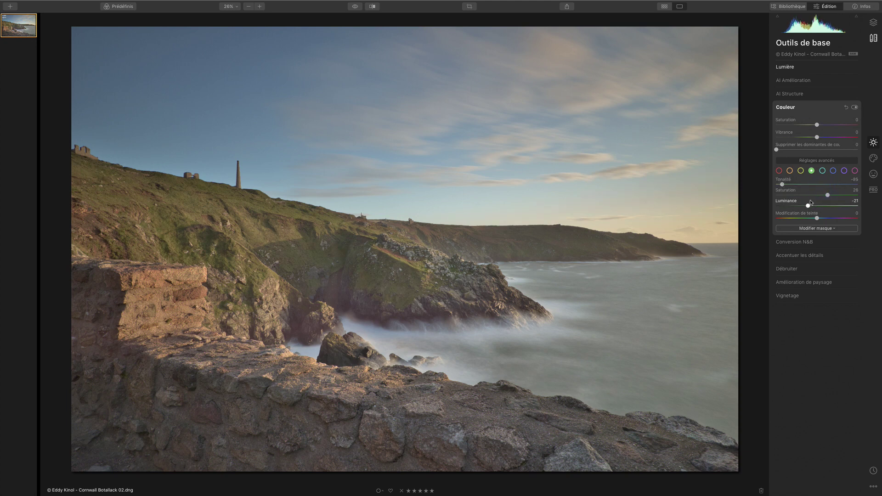
left_click(801, 171)
left_click_drag(817, 185, 818, 209)
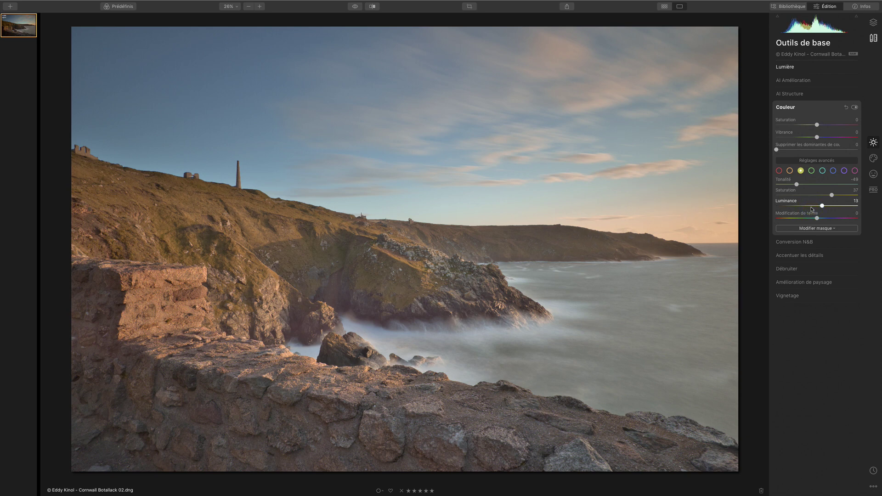
Step: In Couleur, set oranges to Tonalité -30, Saturation 30, Luminance -24, and reds to Tonalité 40, Saturation 15, Luminance 32
left_click(791, 171)
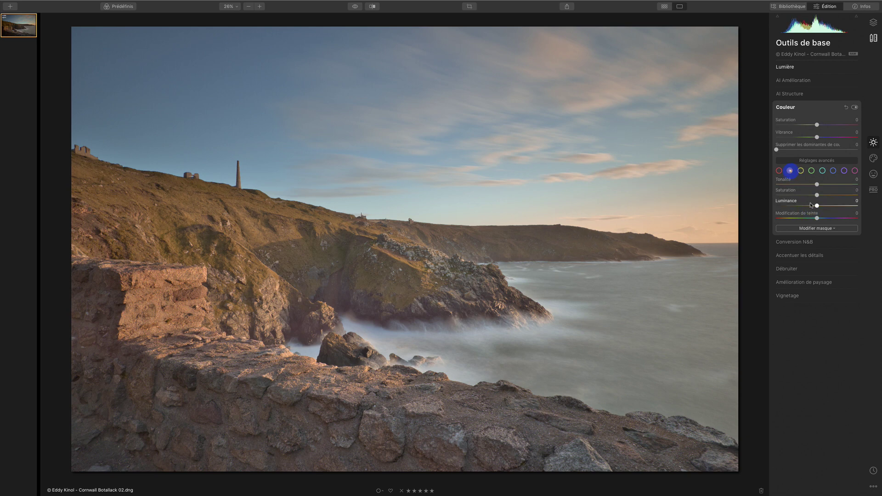
mouse_move(817, 206)
left_mouse_down()
mouse_move(807, 207)
mouse_move(812, 187)
mouse_move(794, 187)
mouse_move(829, 196)
left_mouse_up()
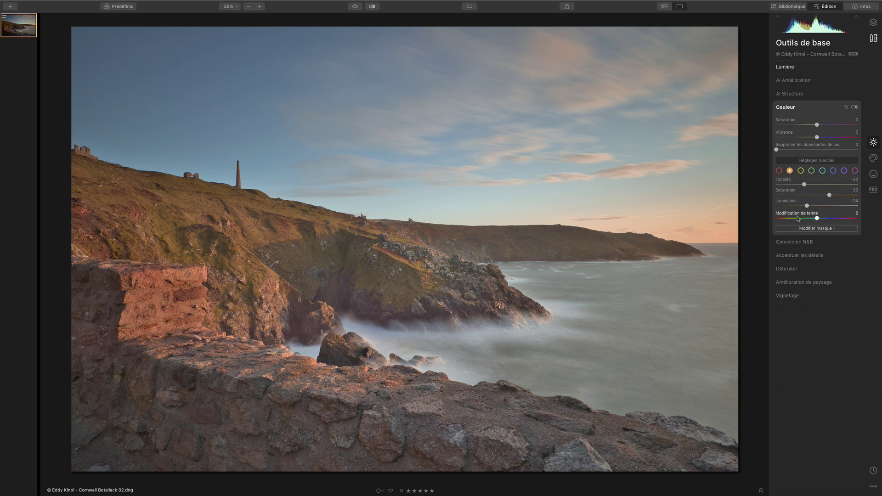
left_click(779, 171)
left_click_drag(817, 206, 833, 184)
Step: Compare the photo with and without the Couleur adjustments, and review the Lumière settings
left_click(856, 108)
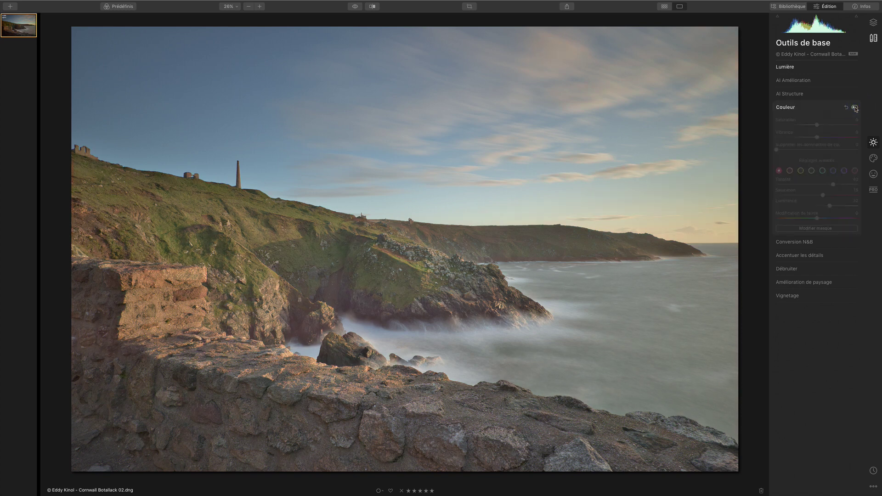
left_click(855, 108)
left_click(855, 107)
left_click(855, 108)
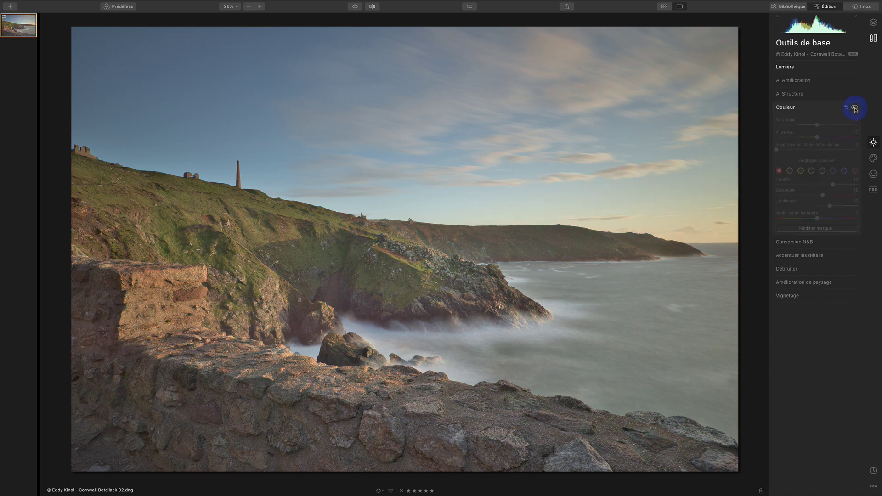
left_click(856, 108)
left_click(856, 108)
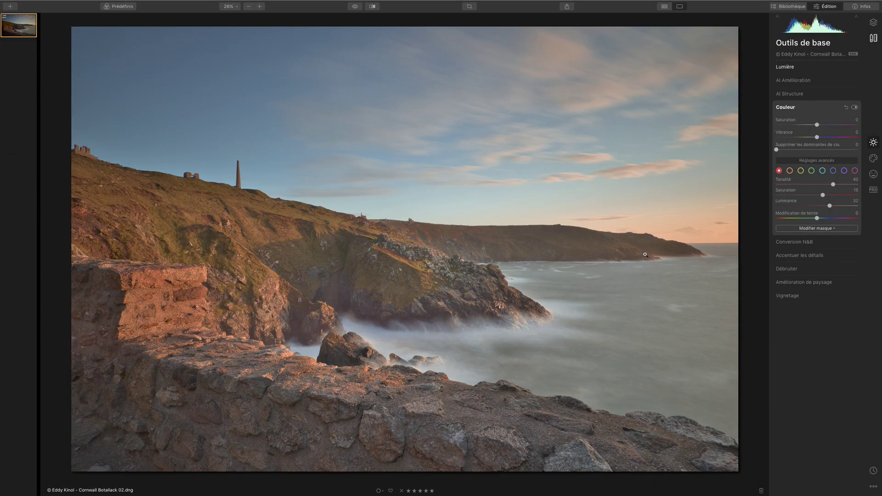
left_click(791, 71)
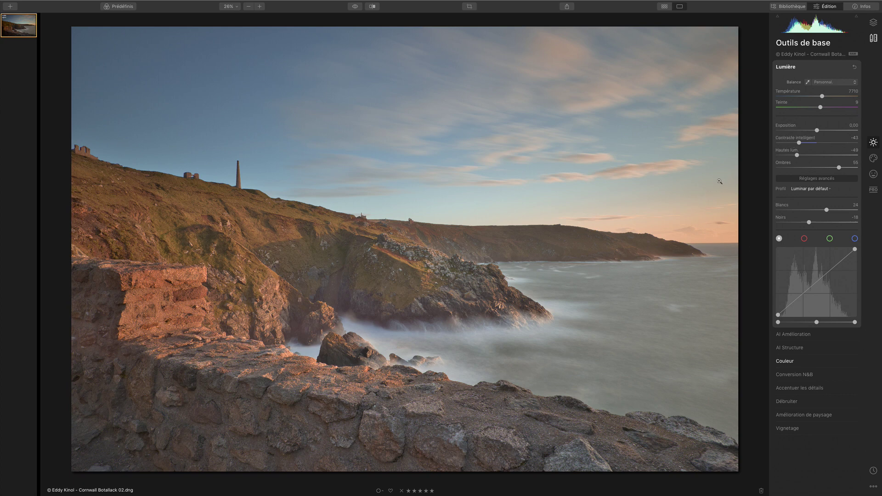
Step: Add a new adjustment layer above the photo and set its Exposition to -1.38
left_click(873, 22)
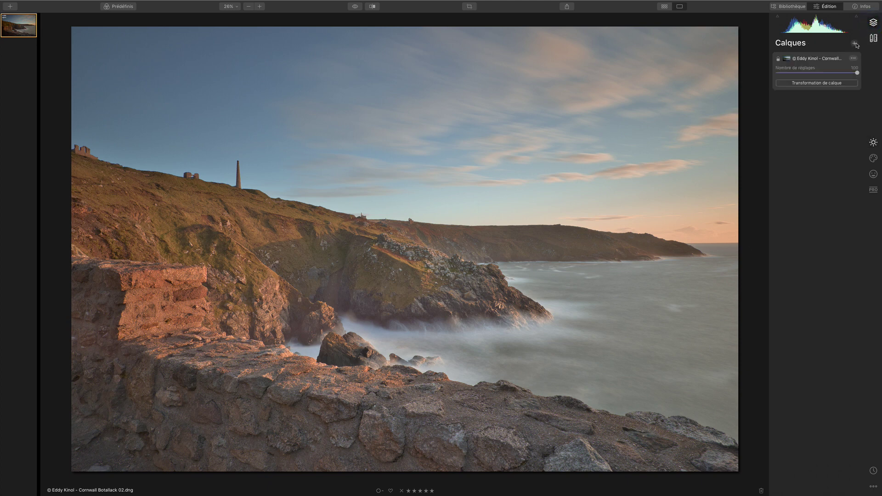
left_click(853, 43)
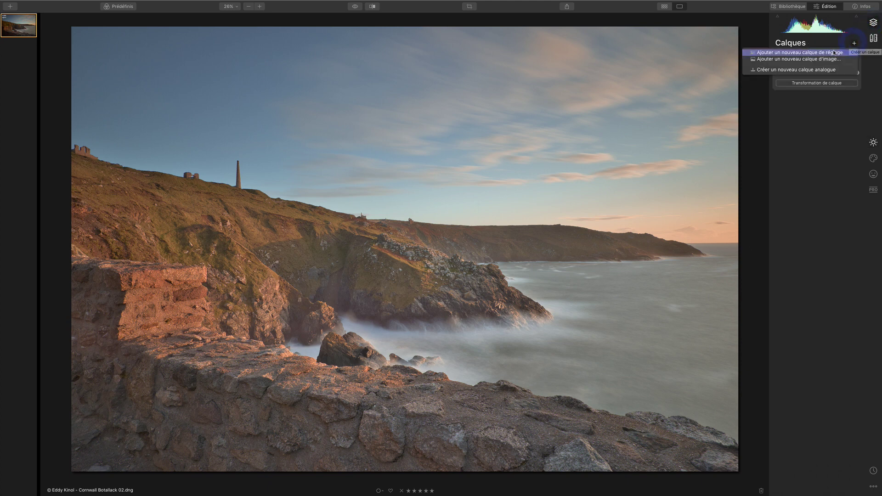
left_click(832, 51)
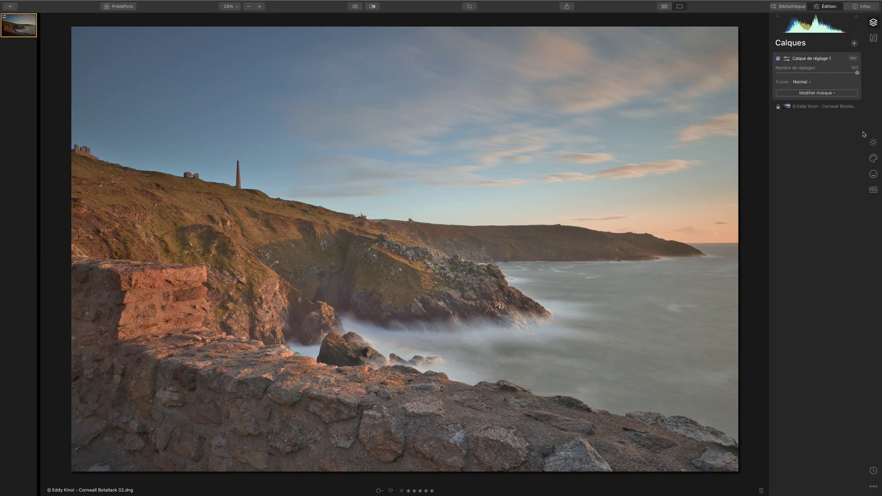
left_click(874, 143)
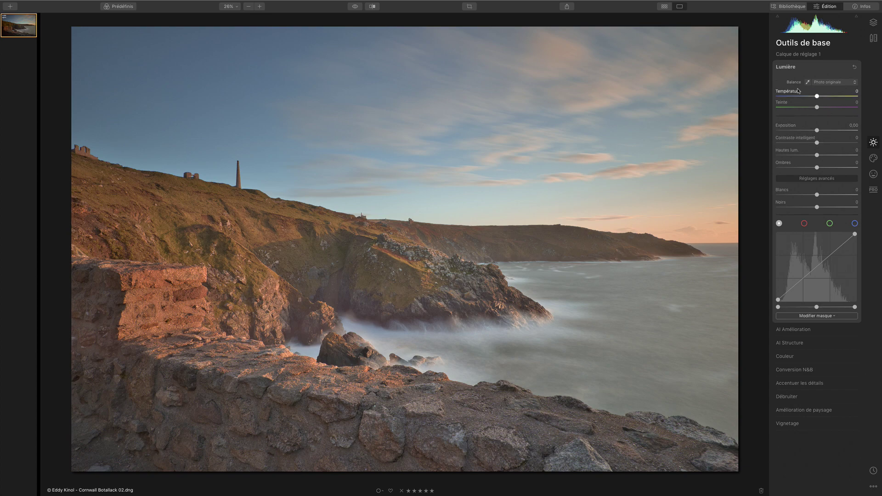
left_click_drag(816, 131, 805, 145)
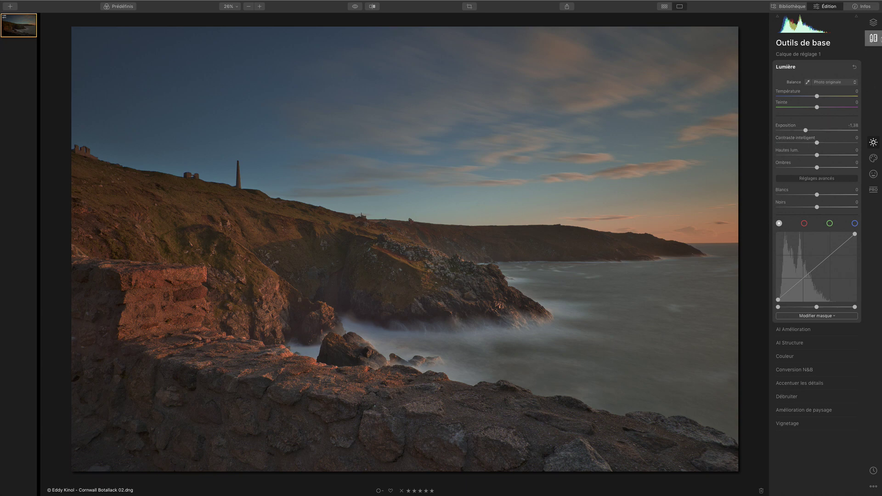
Step: Set the blend mode of the new adjustment layer to Lumière douce
left_click(874, 23)
left_click(802, 82)
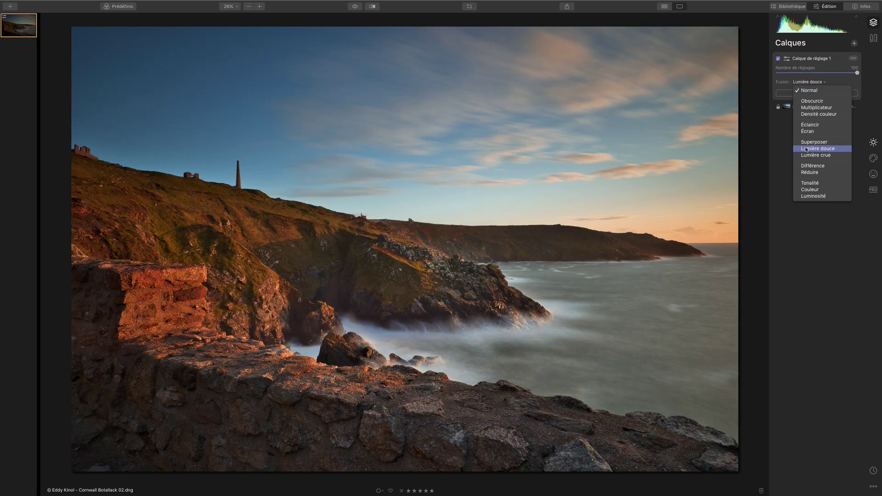
left_click(807, 148)
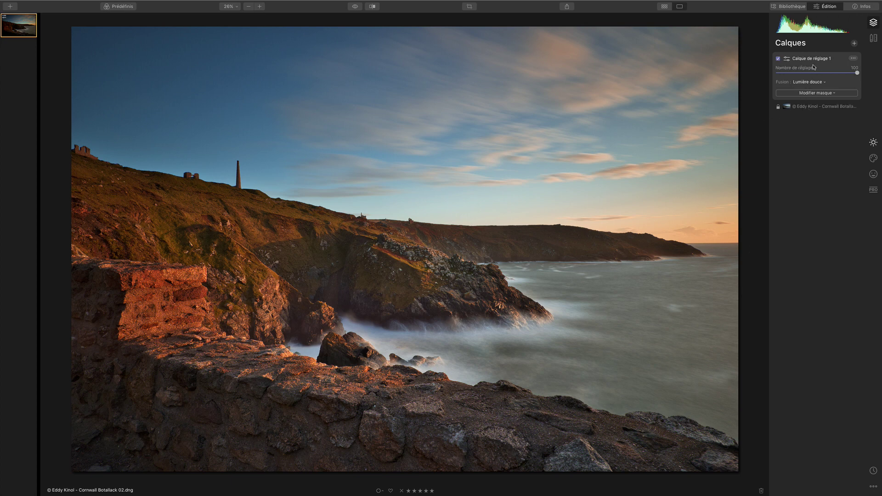
Step: Compare the photo with the Lumière douce adjustment layer hidden and shown
left_click(778, 58)
left_click(779, 59)
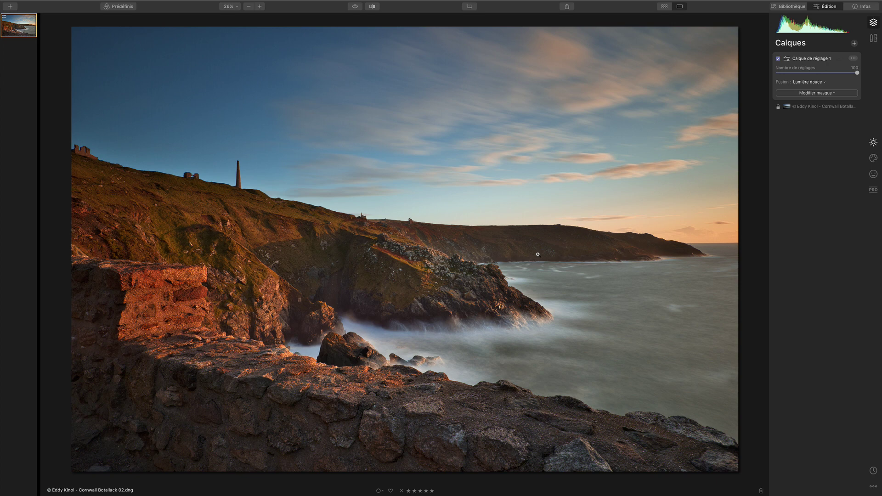
left_click(780, 59)
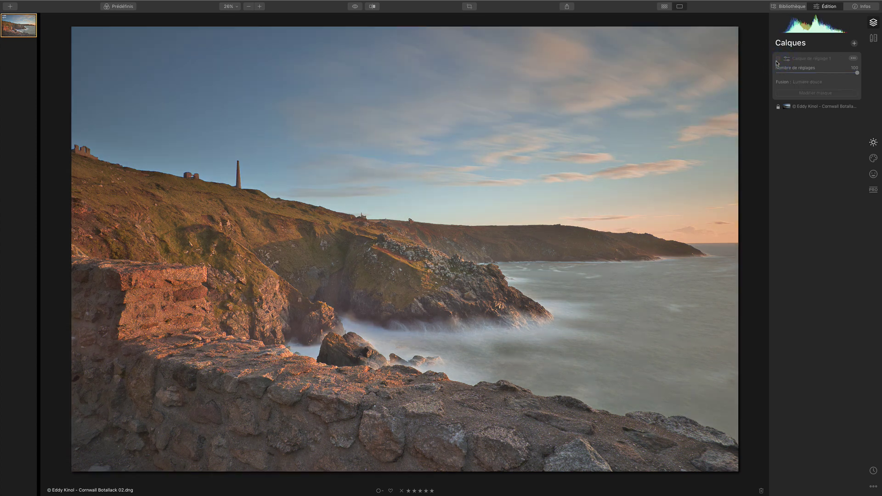
left_click(779, 60)
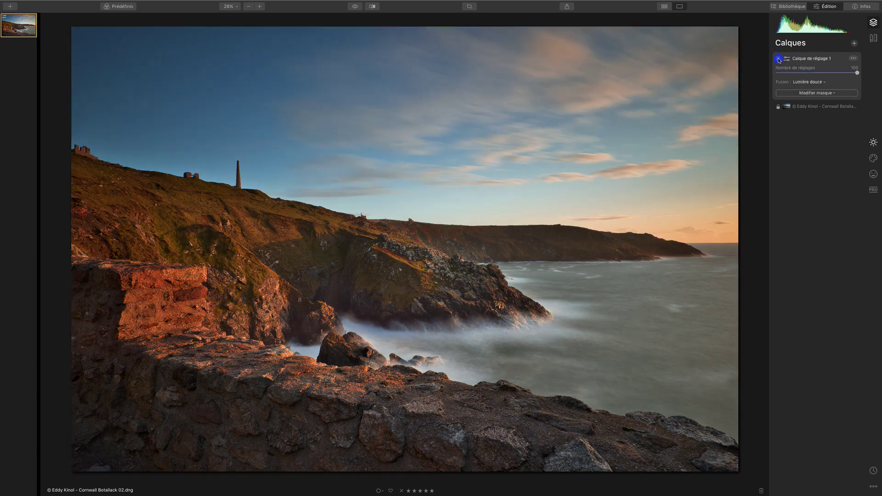
Step: Switch the adjustment layer to Normal blending, compare it hidden and shown, and restore Lumière douce
left_click(824, 83)
left_click(818, 89)
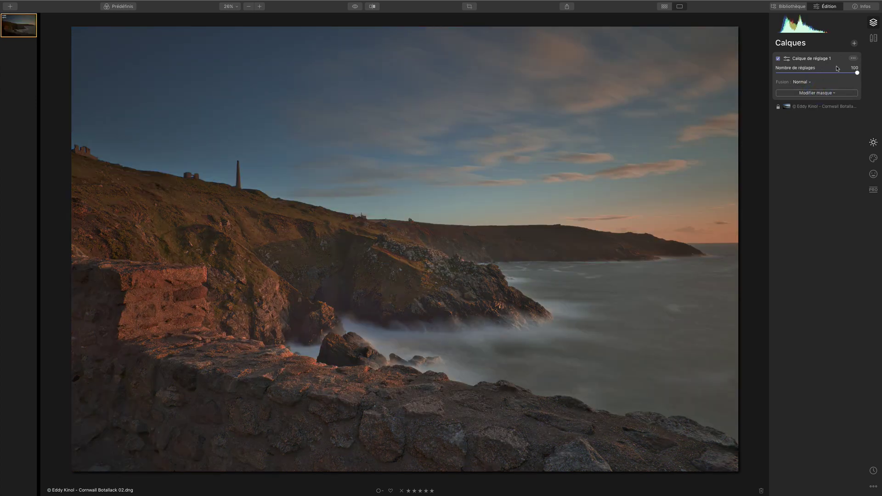
left_click(779, 59)
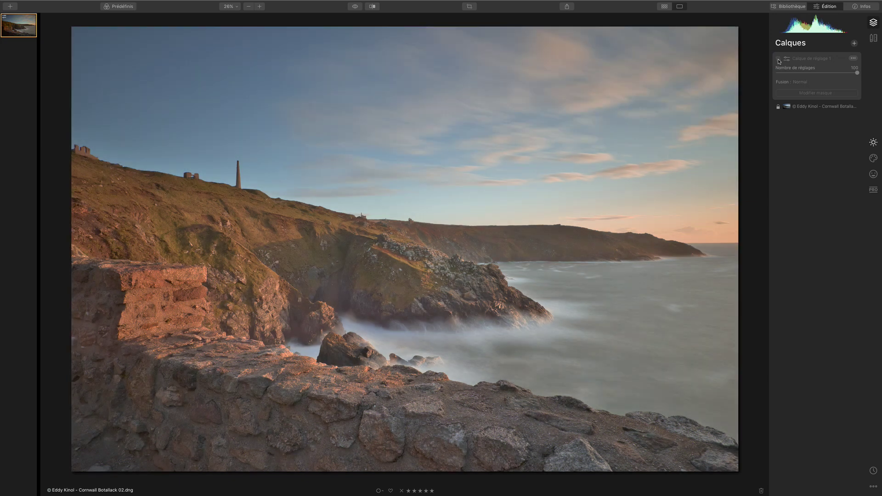
left_click(778, 59)
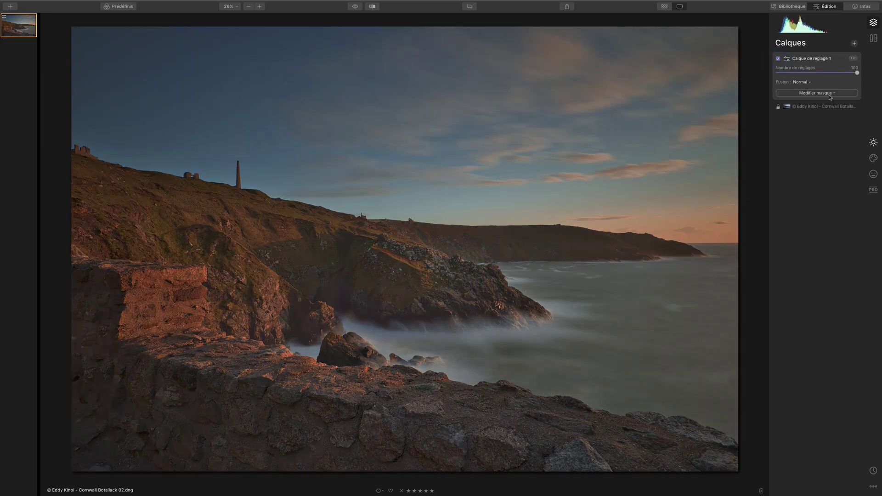
left_click(802, 82)
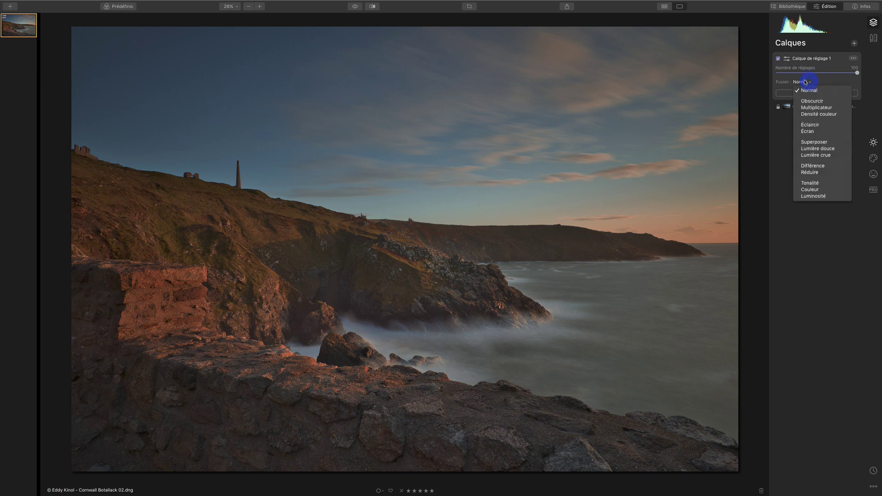
left_click(818, 149)
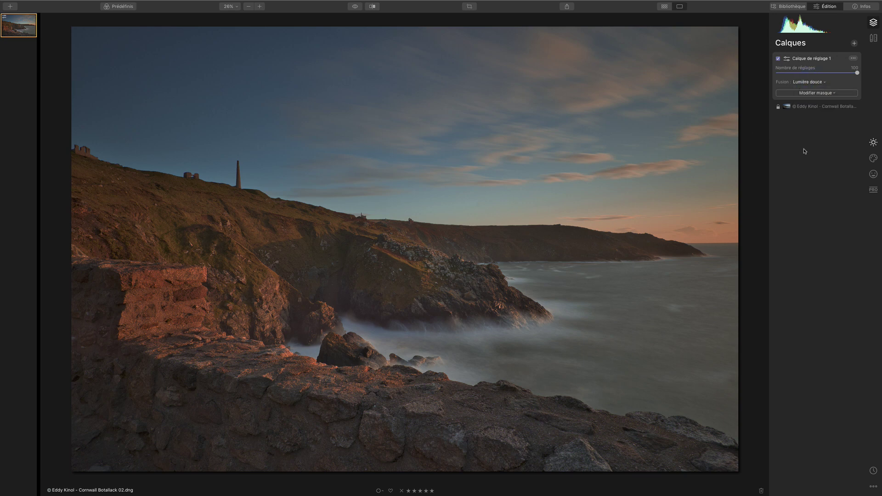
Step: Toggle the adjustment layer's visibility to examine the contrast effect of Lumière douce, leaving the layer shown
left_click(779, 59)
left_click(778, 59)
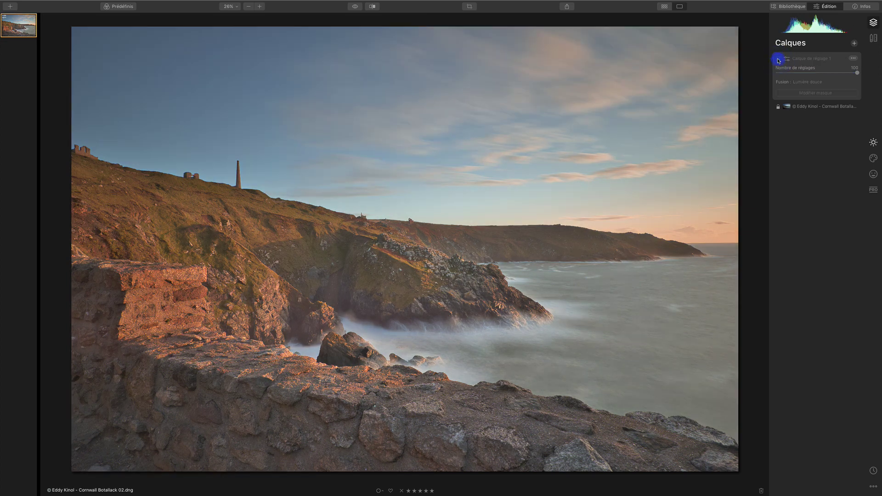
left_click(778, 59)
left_click(778, 59)
left_click(779, 58)
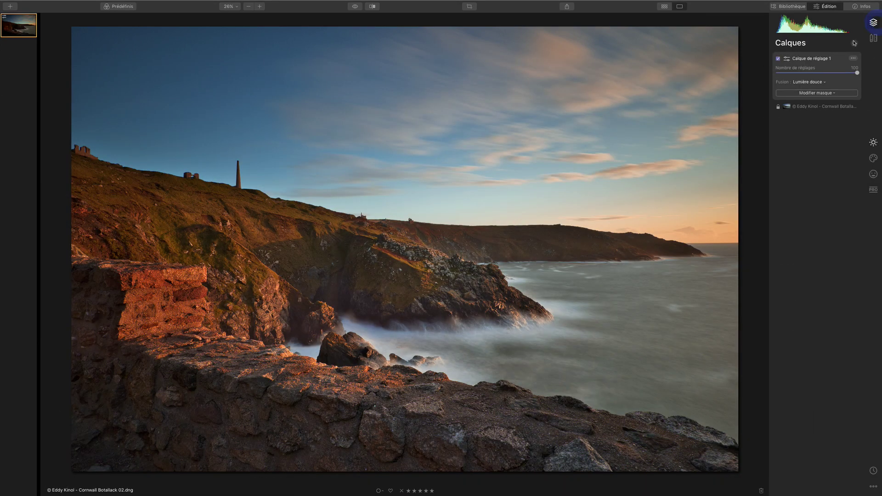
Step: Add a second adjustment layer above Calque de réglage 1
left_click(854, 43)
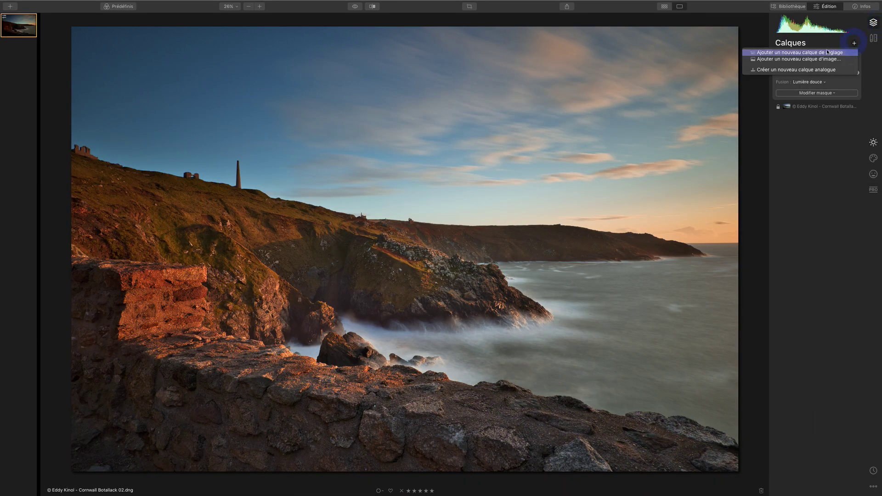
left_click(827, 52)
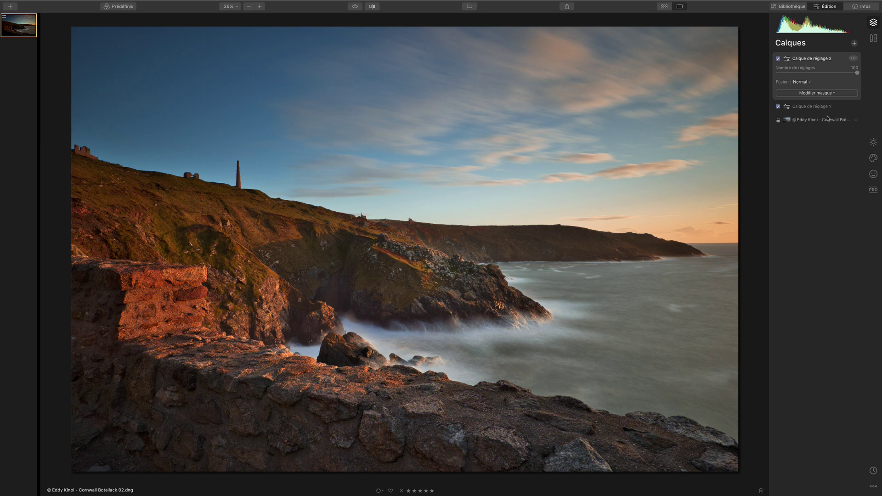
Step: Apply Contraste avancé to Calque de réglage 2: highlights 58 / -25, midtones 48 / -34, shadows 49 / -18 (contrast / balance), and compare it off and on
left_click(874, 192)
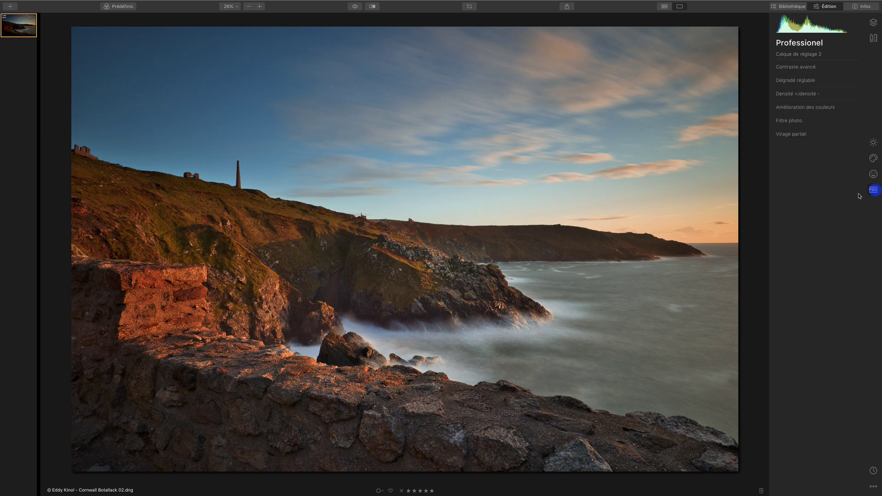
left_click(807, 68)
left_click_drag(777, 85, 799, 88)
left_click_drag(830, 100, 806, 98)
left_click_drag(777, 119, 812, 166)
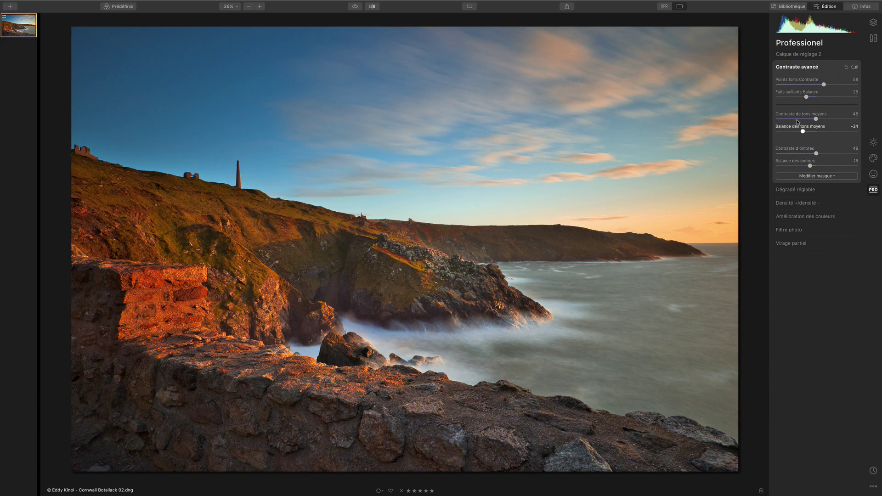
left_click(855, 67)
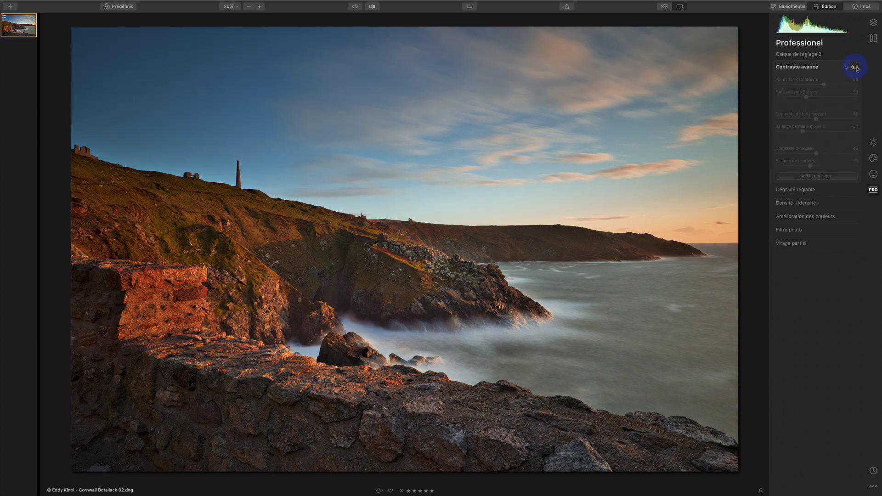
left_click(855, 67)
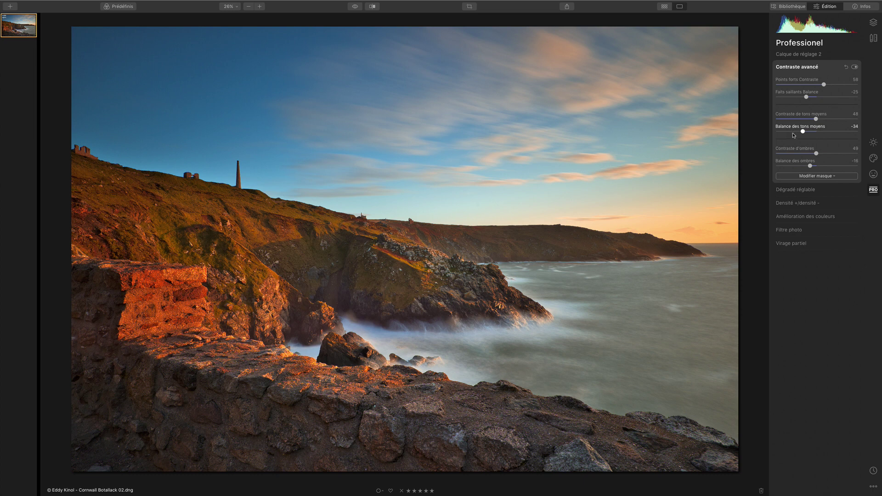
Step: Compare the photo with both adjustment layers hidden and with only Calque de réglage 1 shown
left_click(799, 54)
left_click(778, 59)
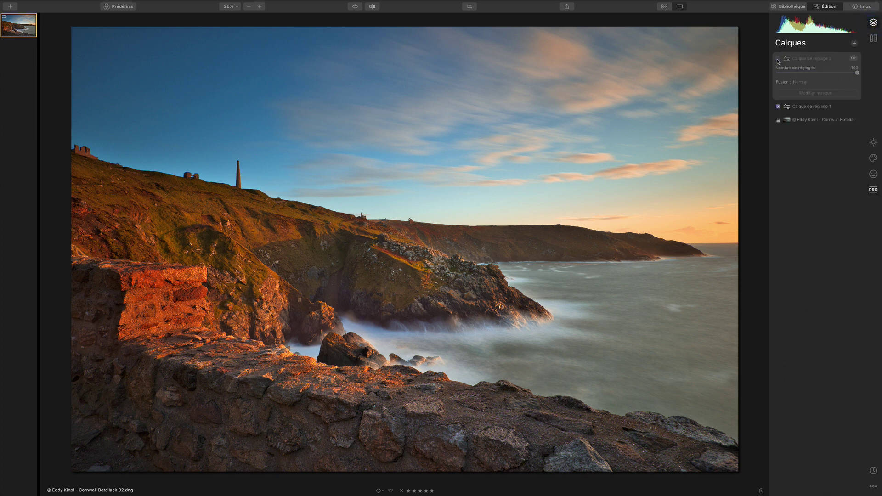
left_click(778, 106)
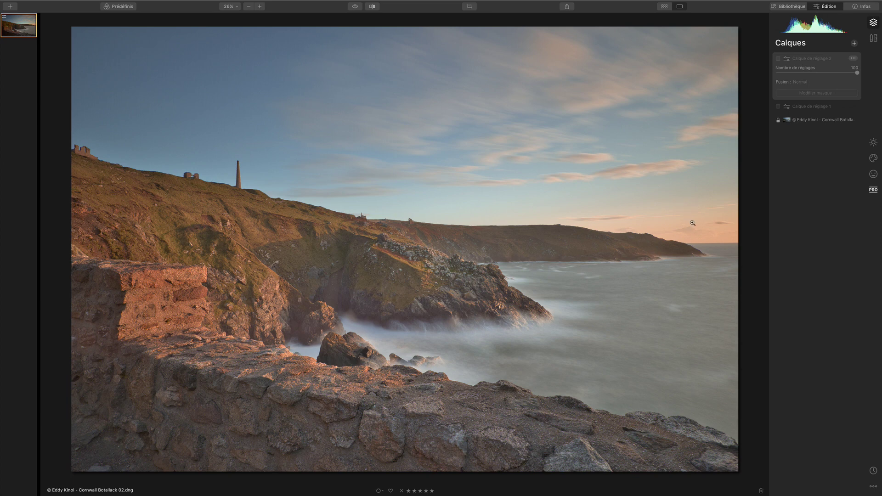
left_click(778, 107)
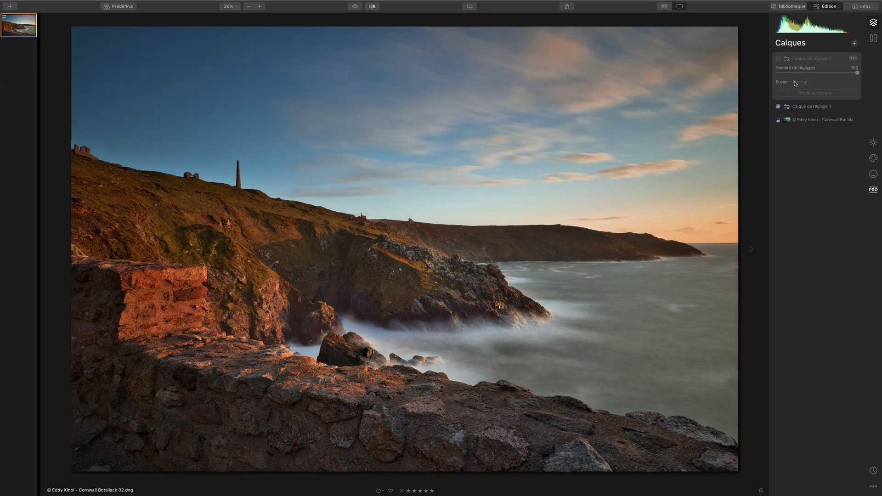
left_click(780, 106)
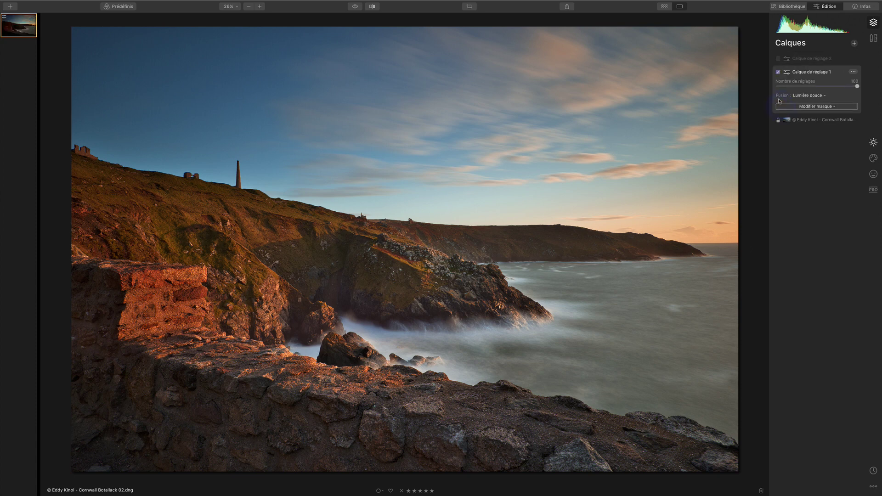
left_click(777, 75)
left_click(779, 73)
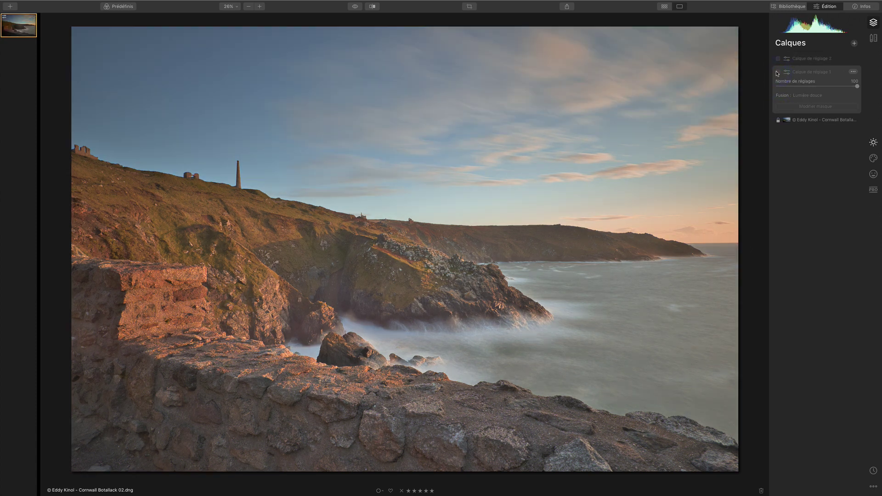
left_click(779, 72)
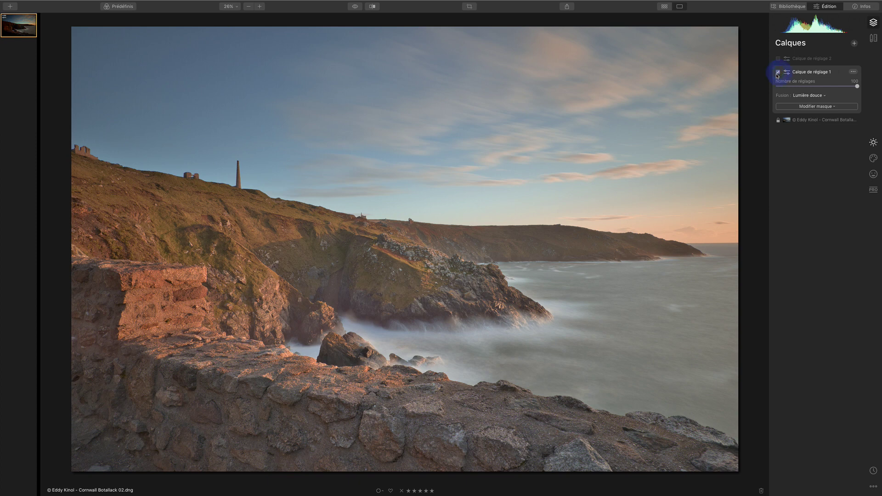
left_click(777, 73)
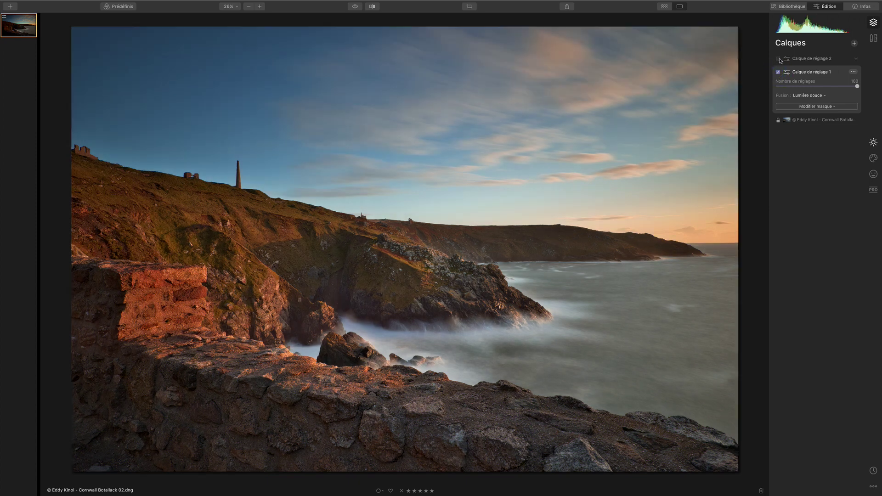
Step: Show Calque de réglage 2 with its Nombre de réglages at 69 and add a third adjustment layer above it
left_click(779, 59)
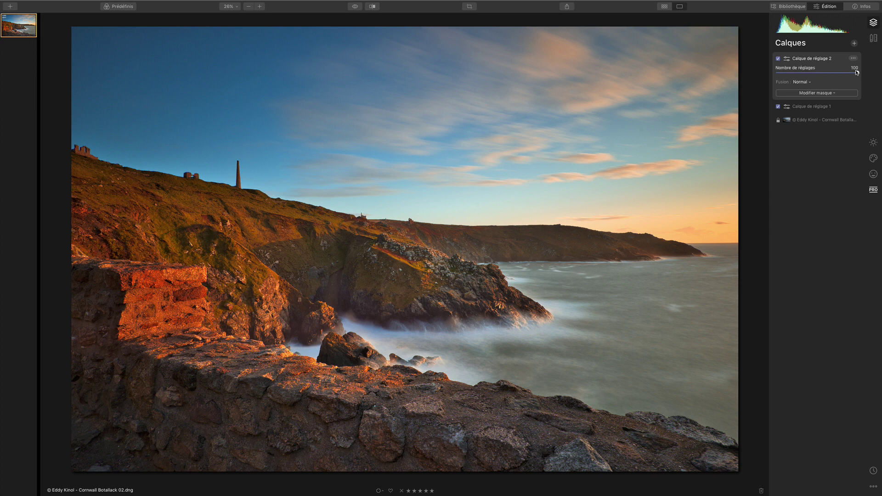
left_click_drag(852, 73, 833, 73)
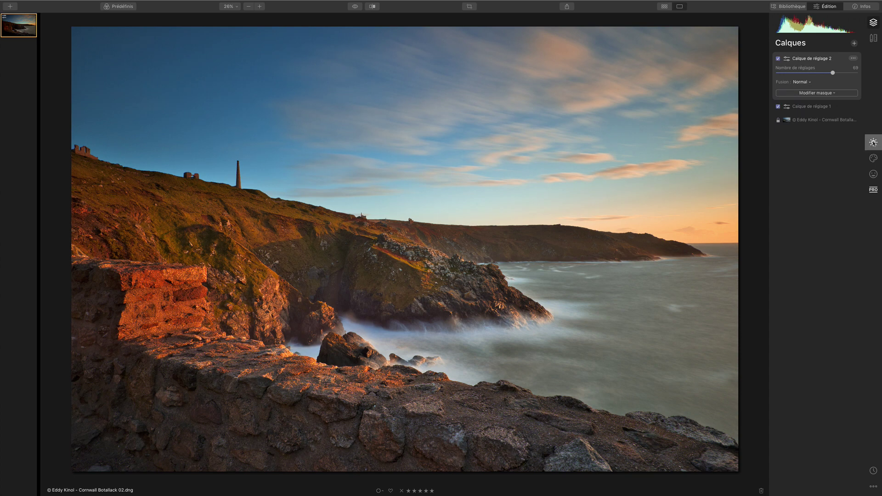
left_click(854, 43)
left_click(848, 51)
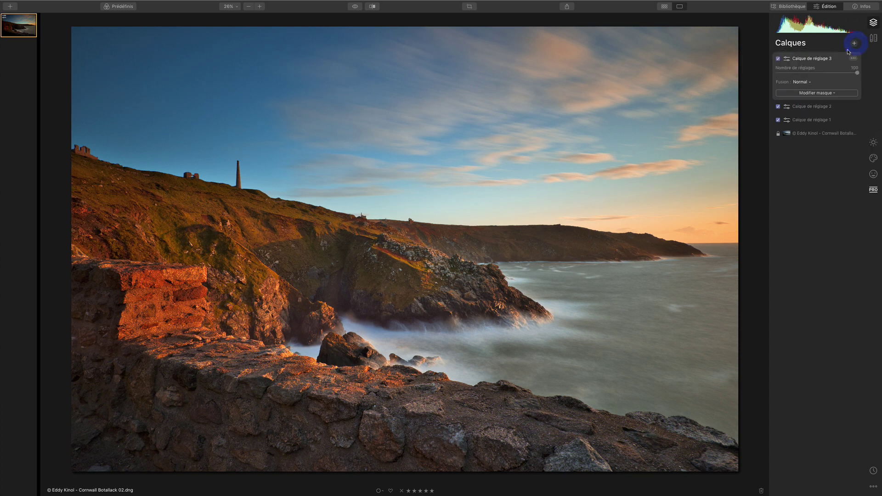
Step: Apply a Vignetage to Calque de réglage 3 with Quantité -79, Taille 0, Arrondi -8 and Progressivité 95
left_click(874, 142)
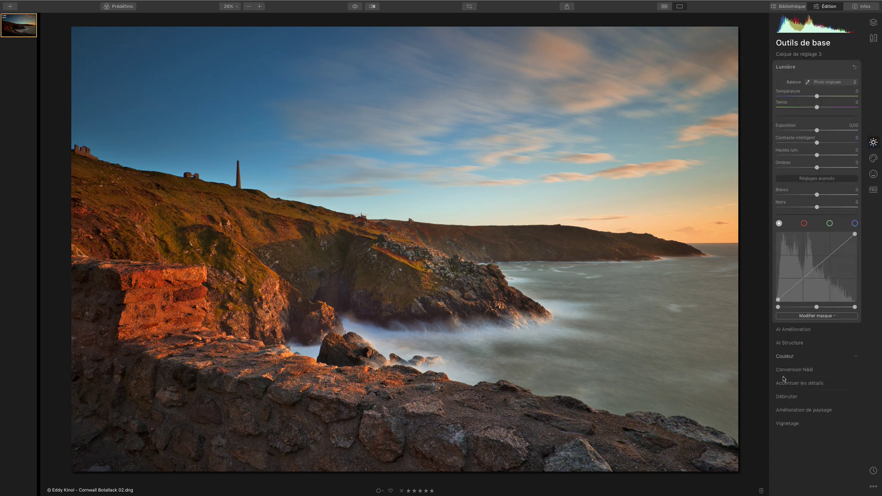
left_click(789, 422)
left_click_drag(817, 205, 776, 217)
left_click(816, 227)
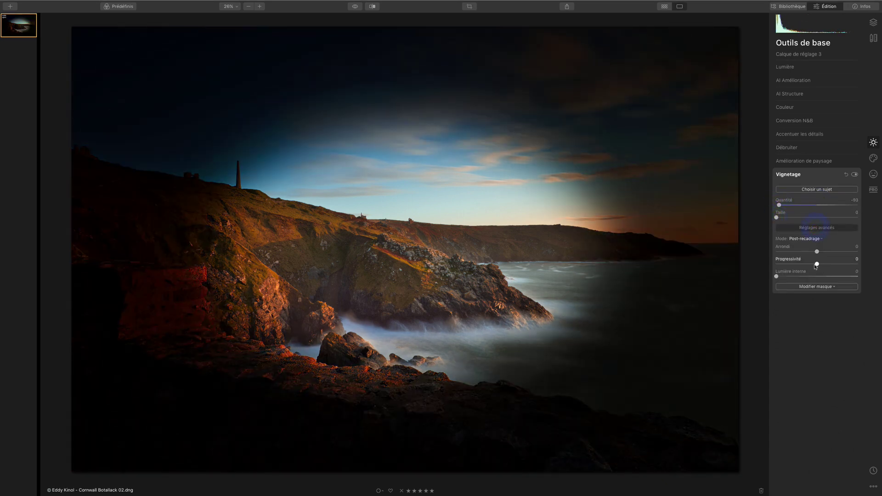
left_click_drag(817, 253, 849, 266)
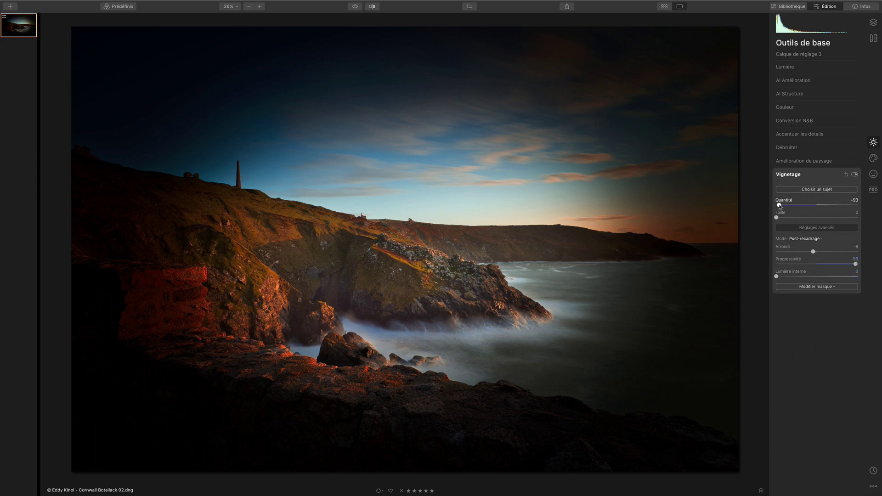
left_click_drag(779, 207, 786, 207)
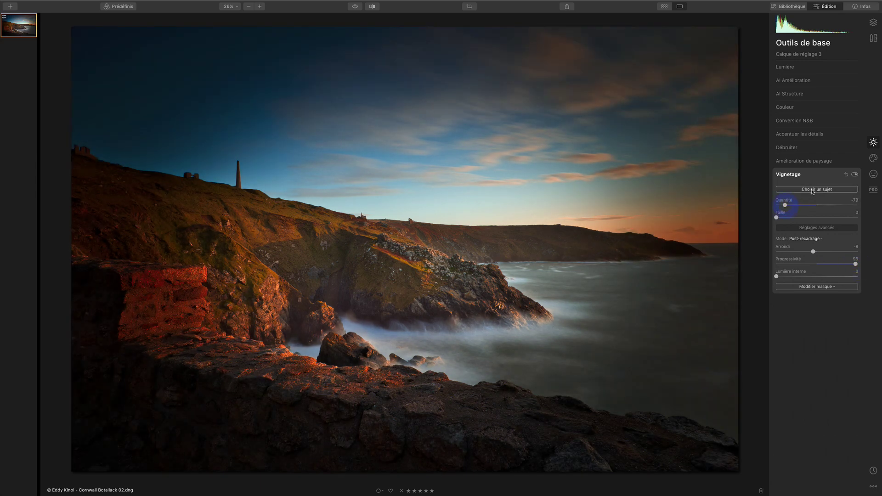
Step: Centre the vignette on the surf beside the rocky headland and set its Quantité to -44, comparing it off and on
left_click(813, 190)
left_click(504, 294)
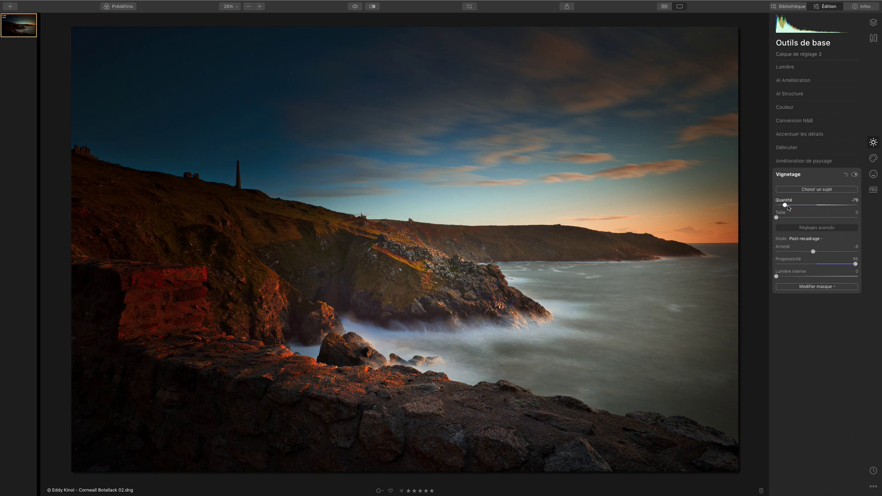
left_click_drag(786, 205, 797, 205)
left_click(817, 189)
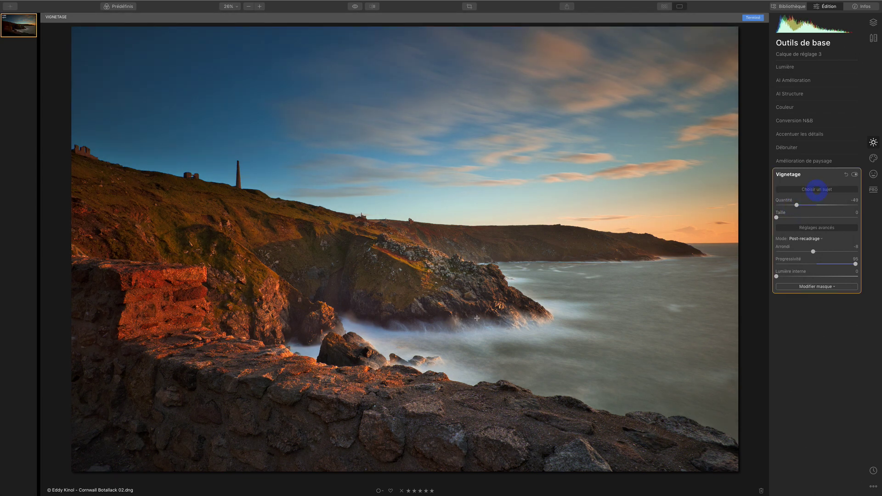
left_click(474, 335)
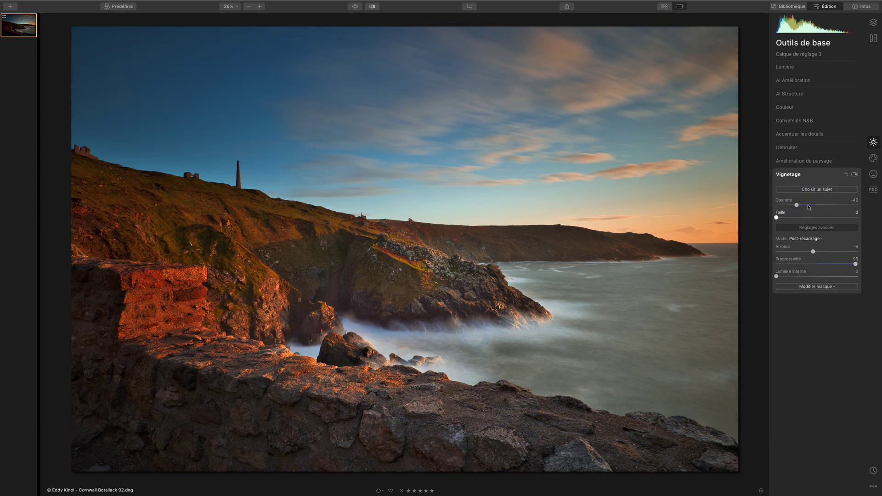
left_click_drag(797, 206, 800, 206)
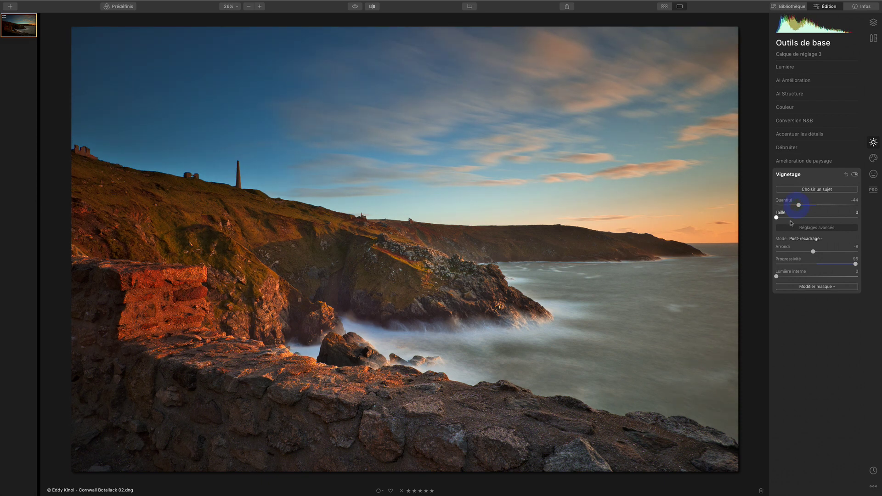
left_click(854, 175)
left_click(855, 175)
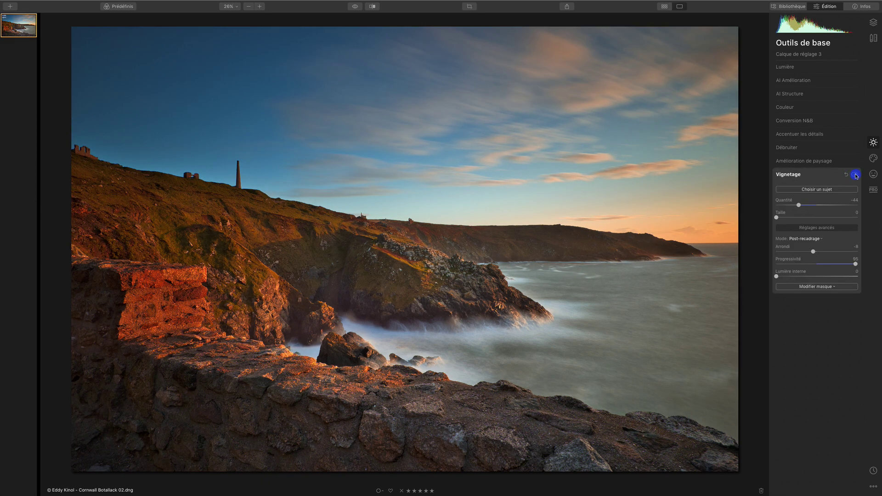
Step: Hide all three adjustment layers to examine the base photo, and show Calque de réglage 1 and 2 again one by one
left_click(874, 22)
left_click(779, 58)
left_click(778, 106)
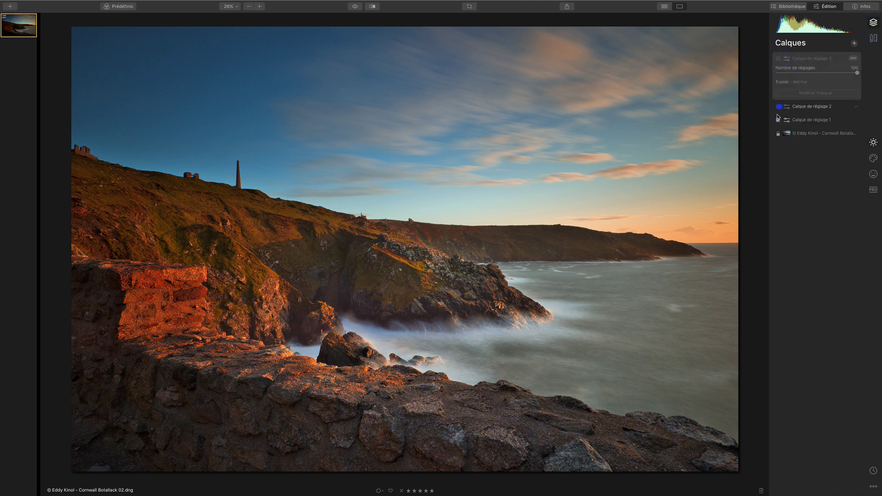
left_click(778, 119)
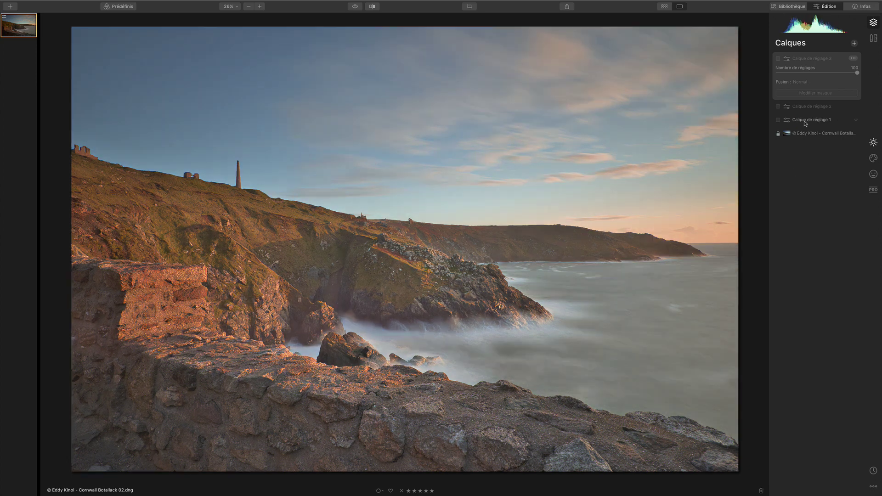
left_click(779, 120)
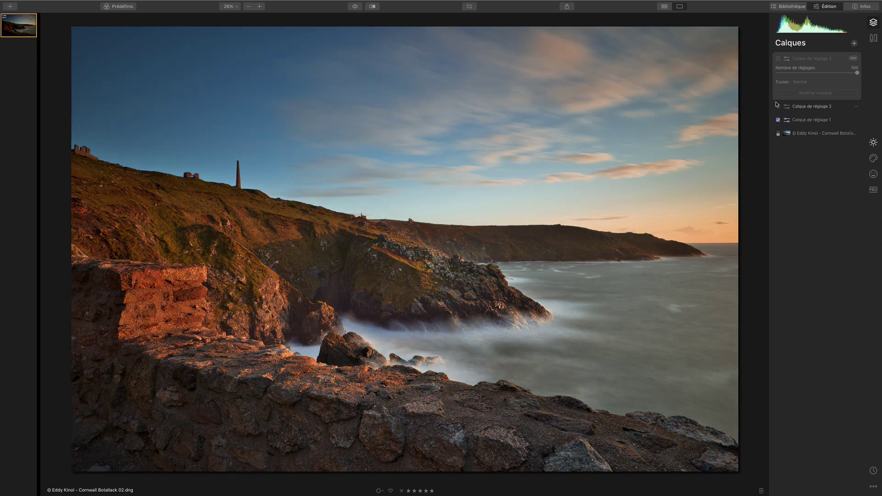
left_click(778, 106)
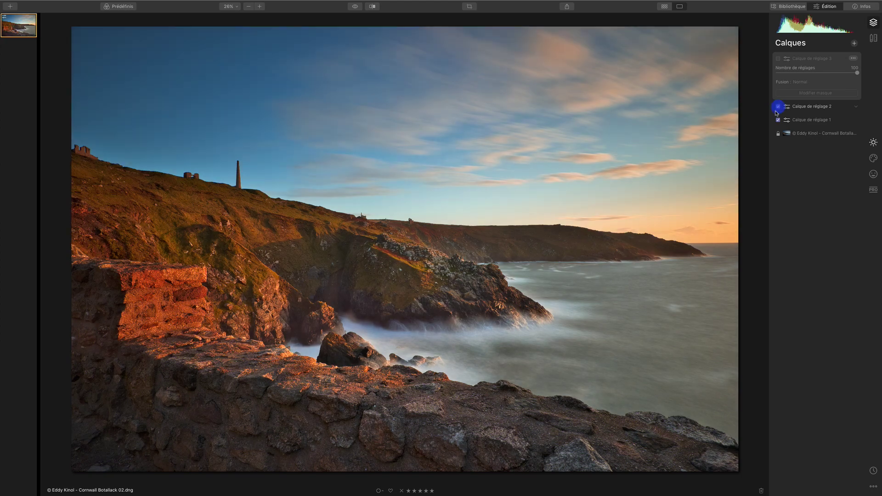
Step: Reduce the Nombre de réglages of Calque de réglage 2 to about 19 and show Calque de réglage 3 again
left_click(804, 107)
left_click_drag(833, 86, 776, 86)
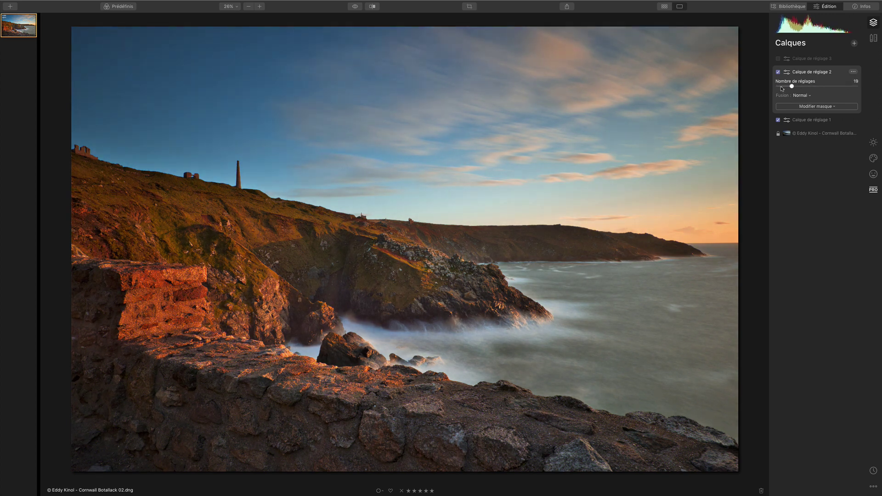
left_click(787, 58)
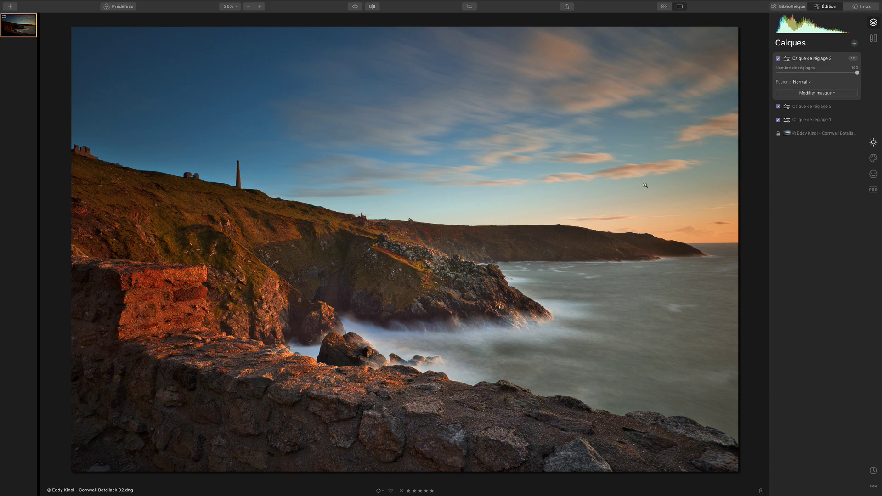
Step: Compare the original raw photo with the fully edited version several times, ending on the edited version
key("backslash")
key("backslash")
key("backslash")
key("backslash")
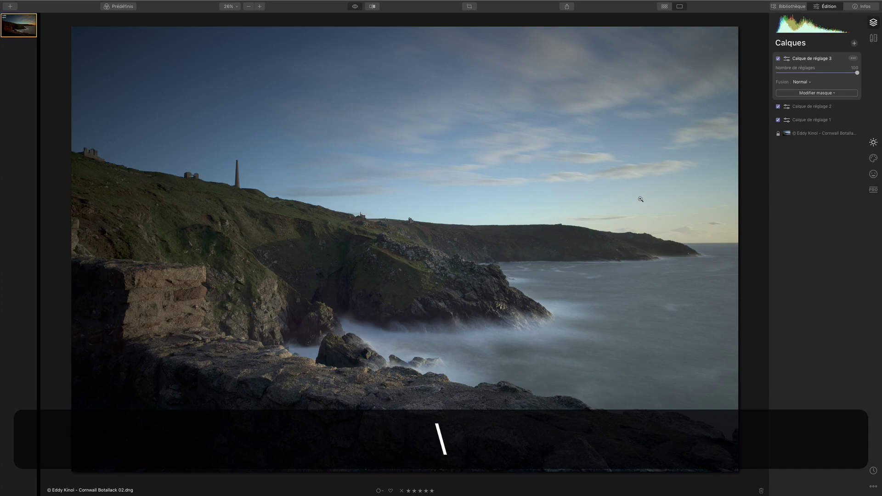
key("backslash")
key("backslash")
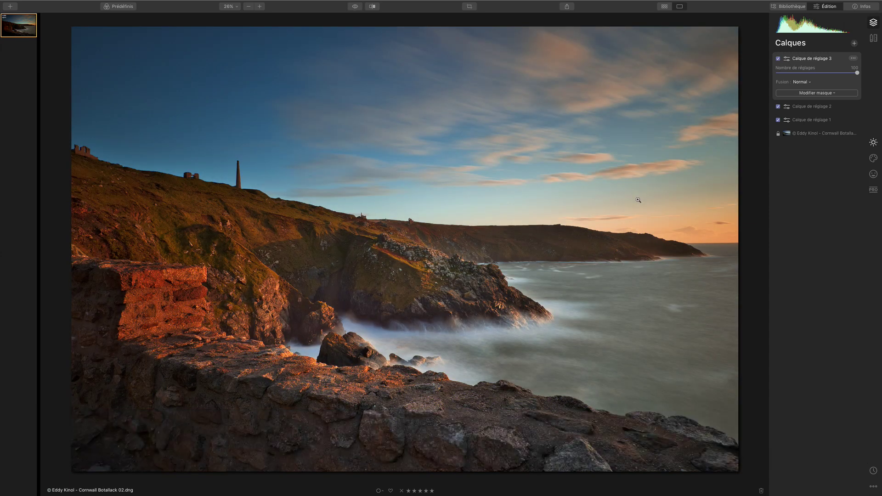
key("backslash")
key("backslash")
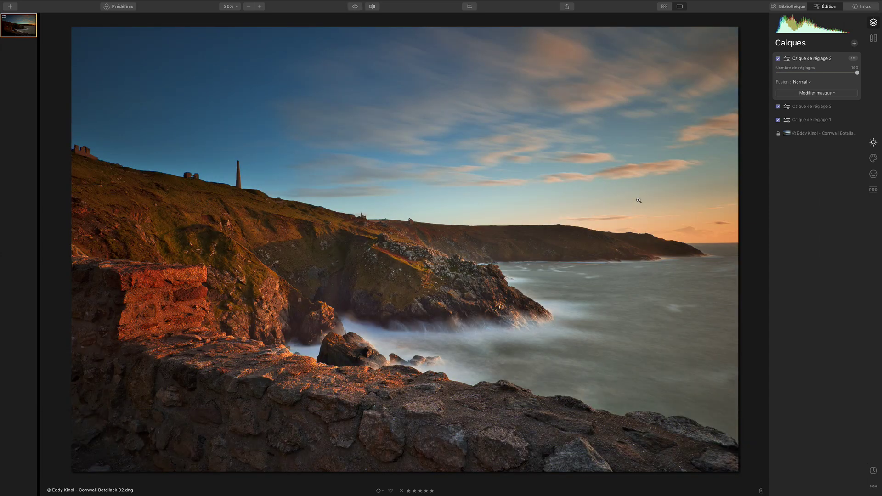